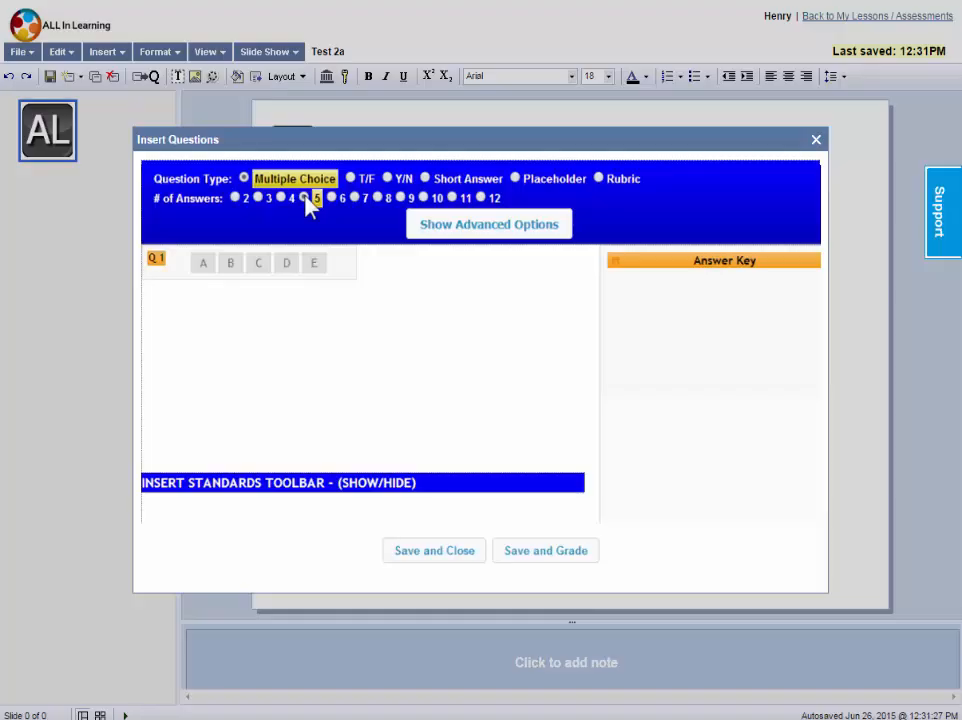
Open the 113.19. Grade 7 Social Studies standards under Texas Essential Knowledge and Skills for the questions being inserted
left_click(285, 484)
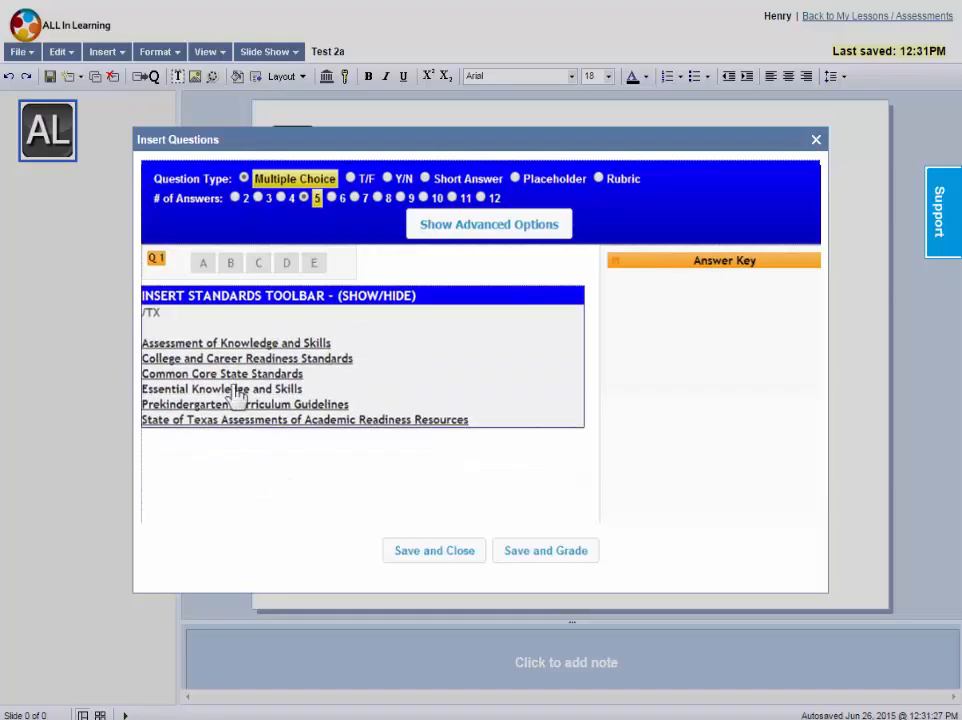
left_click(237, 390)
scroll(253, 468, "down", 1)
left_click(252, 486)
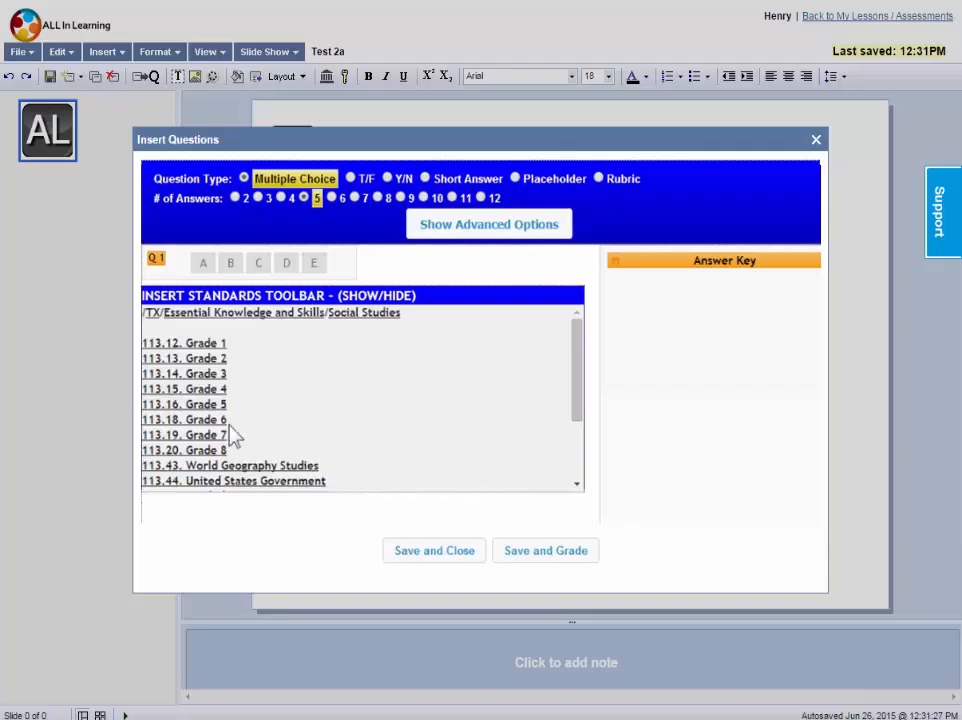
left_click(206, 436)
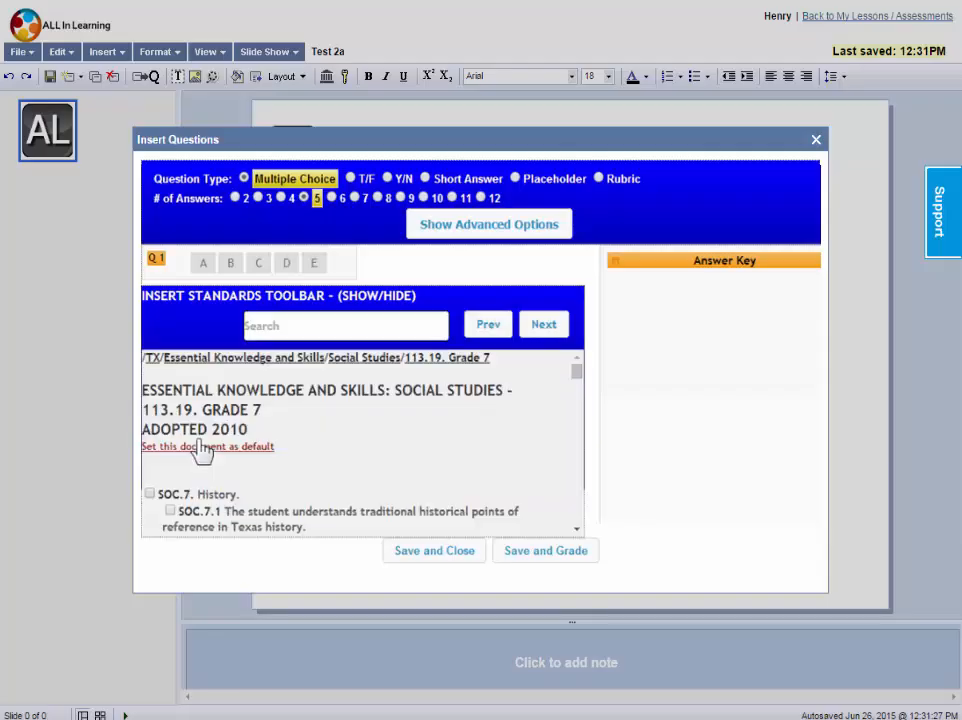
Search the standards for soc.7.2, select SOC.7.2.A and SOC.7.2.B, and collapse the standards list
left_click(292, 326)
type("soc.7.")
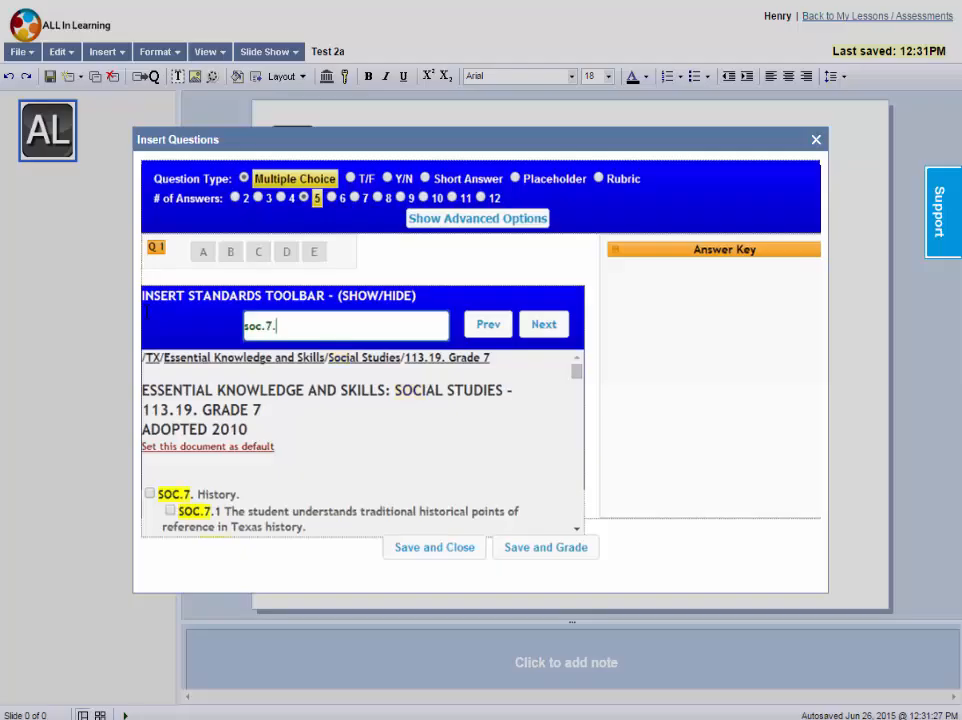
type("2")
left_click(551, 330)
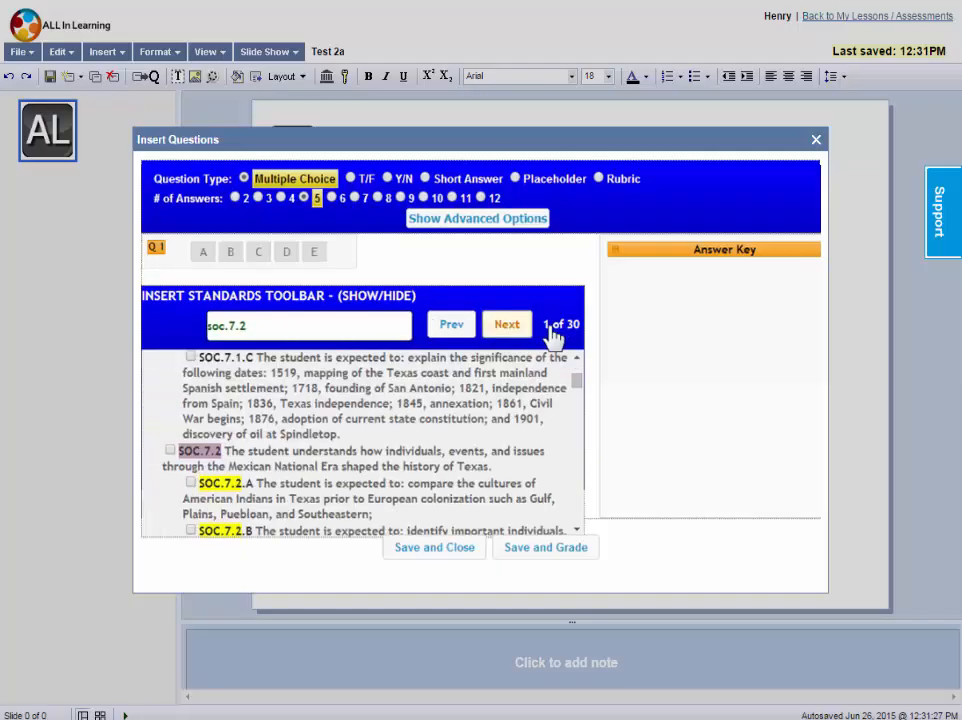
left_click(190, 482)
left_click(191, 531)
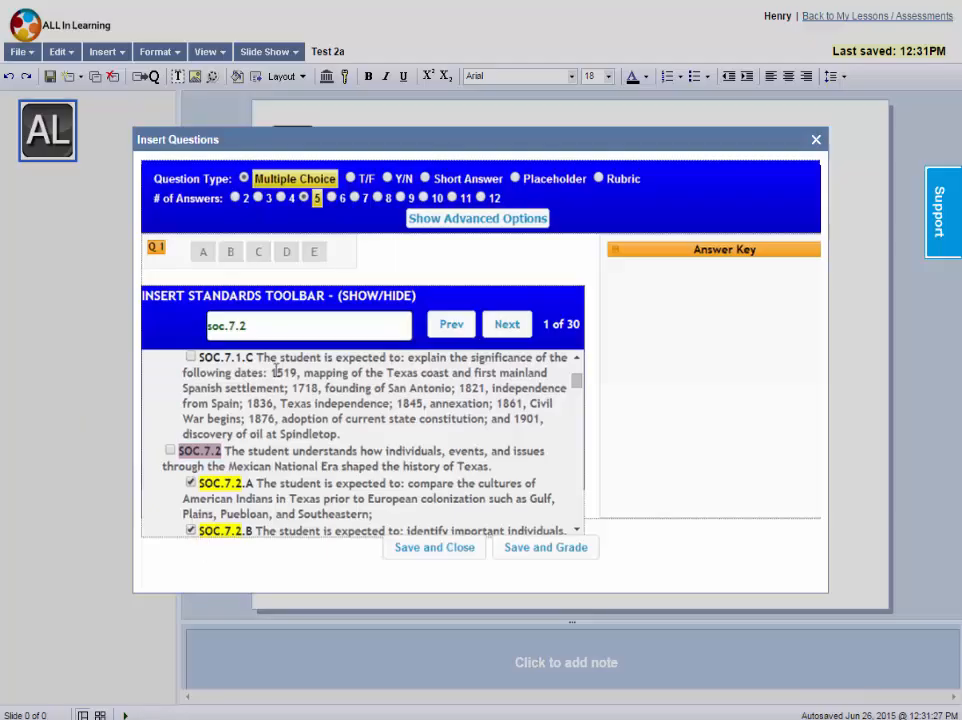
left_click(300, 300)
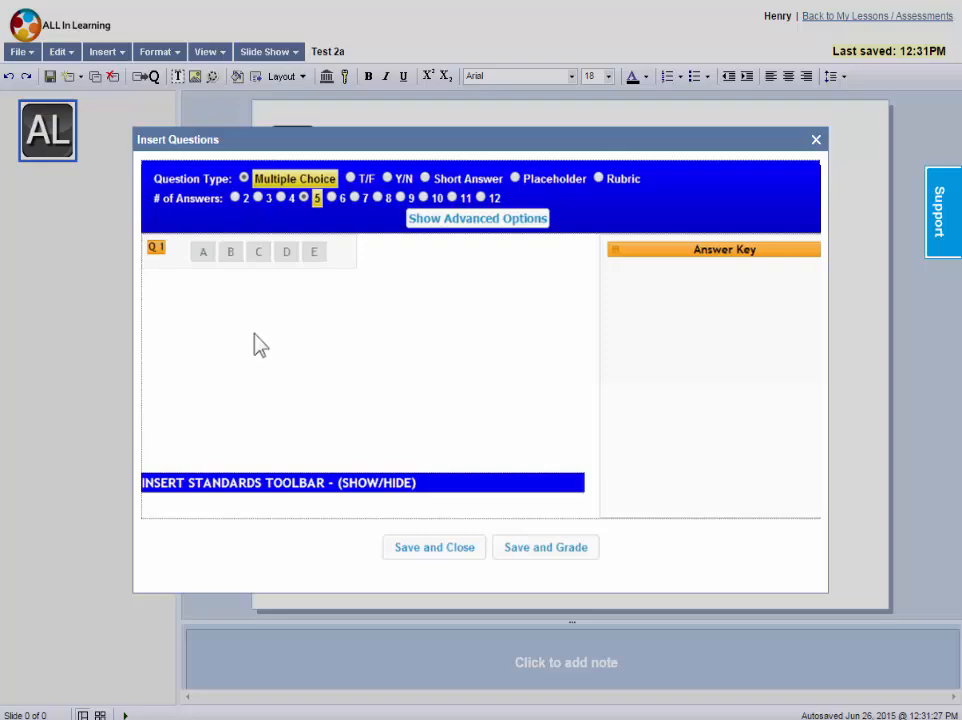
Enter the answer key for 40 five-choice questions, starting A, B, B, A, B and ending C, B, and save it
left_click(203, 256)
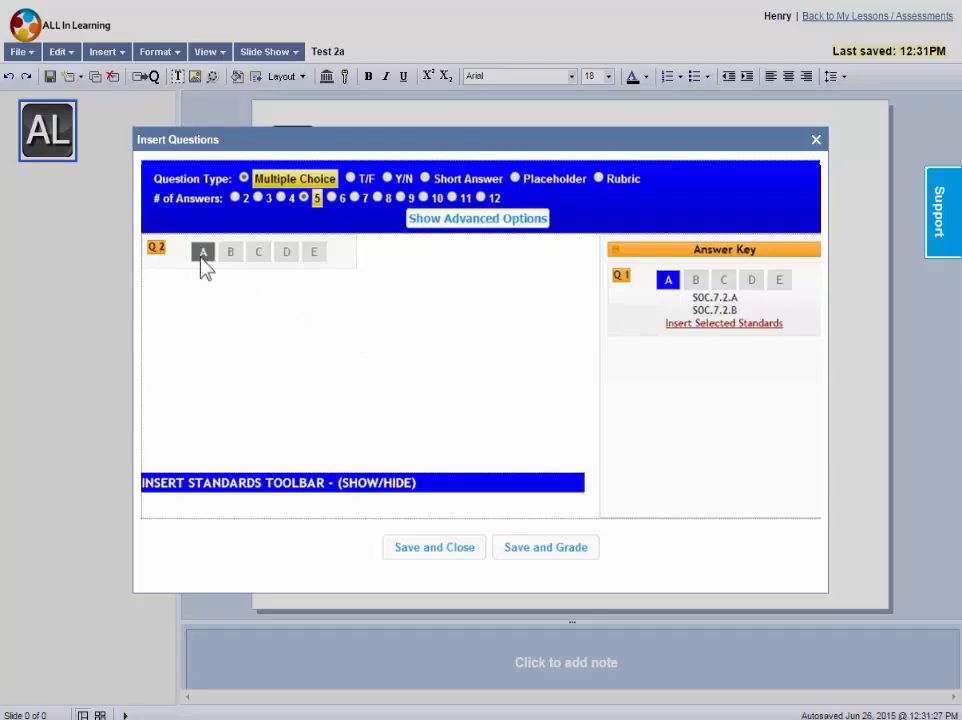
left_click(230, 258)
left_click(232, 293)
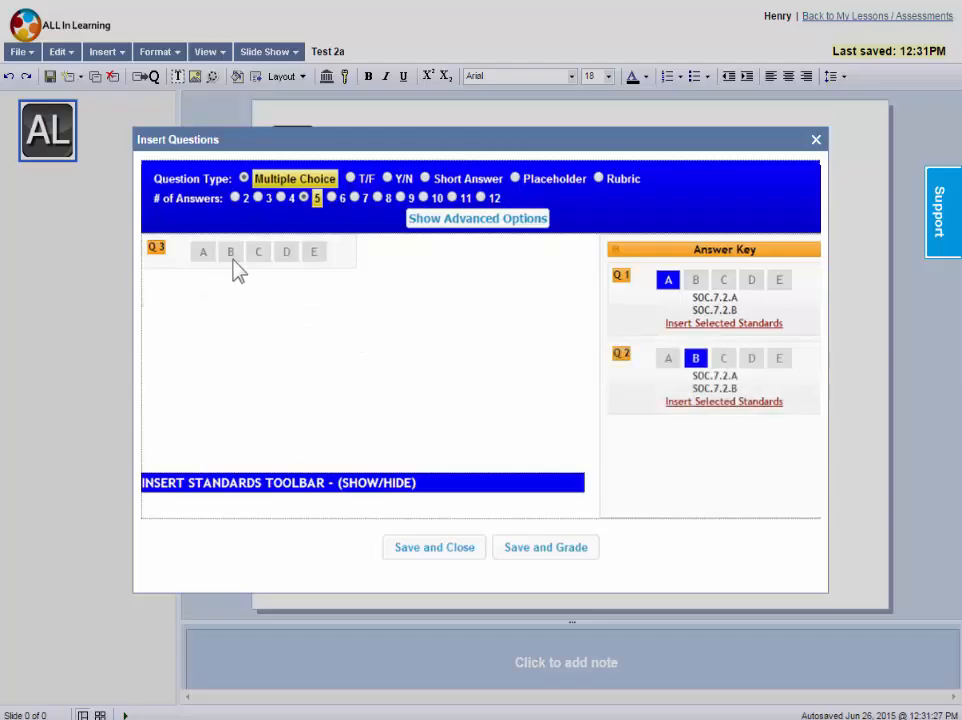
left_click(231, 262)
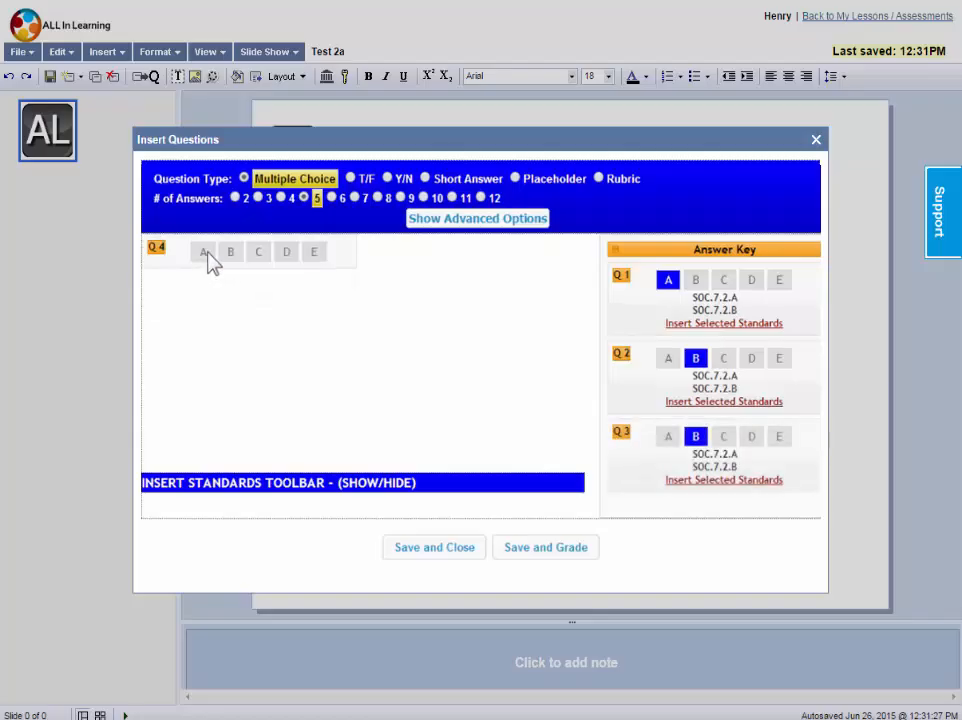
left_click(207, 258)
left_click(232, 262)
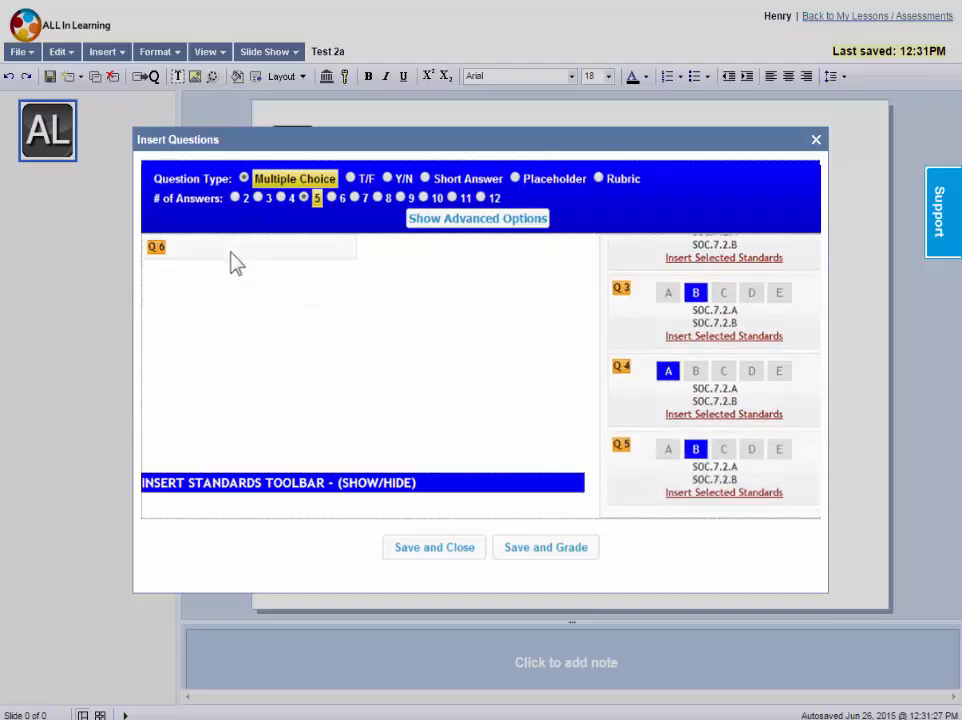
left_click(232, 262)
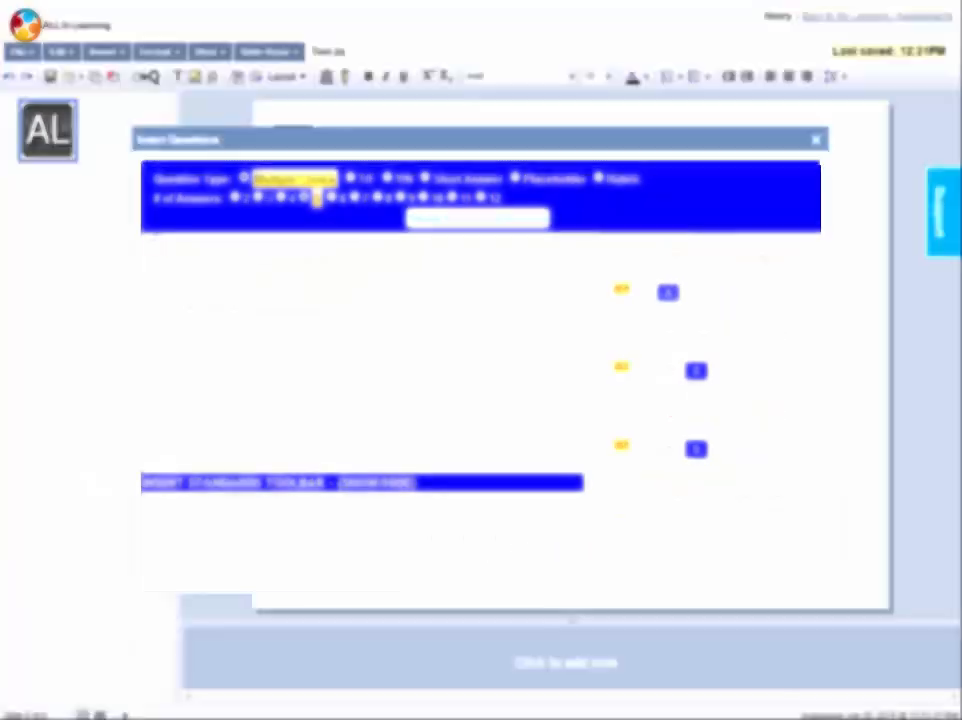
left_click(261, 252)
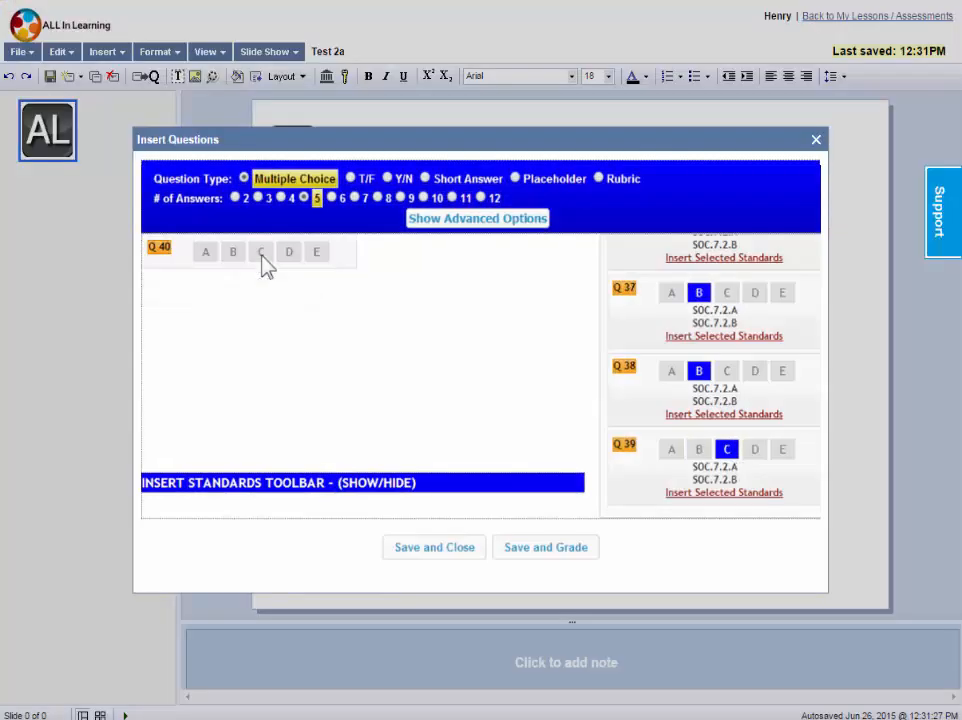
left_click(232, 252)
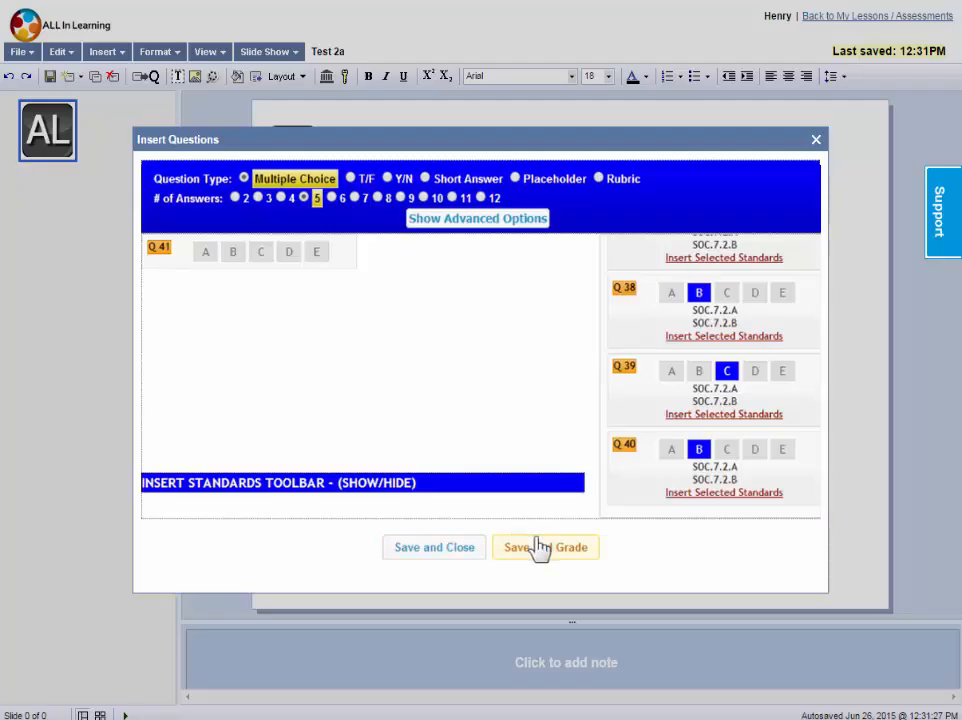
left_click(452, 549)
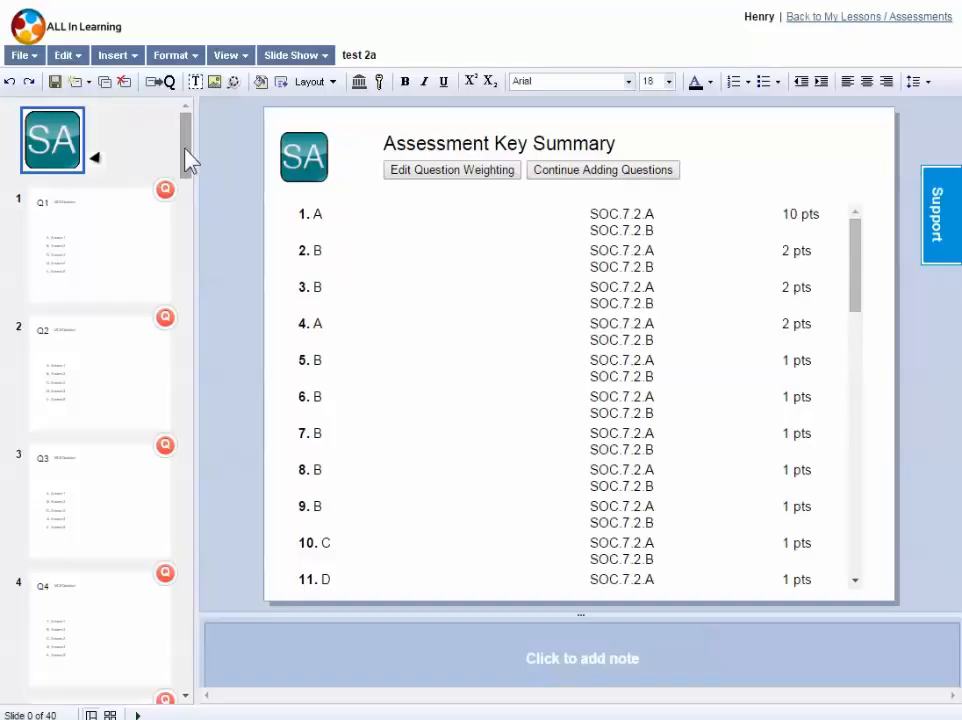
Return to the lessons and assessments list and activate test 2a for bubble sheet scanning
mouse_move(190, 160)
left_mouse_down()
mouse_move(195, 248)
mouse_move(195, 145)
left_mouse_up()
left_click_drag(857, 268, 842, 233)
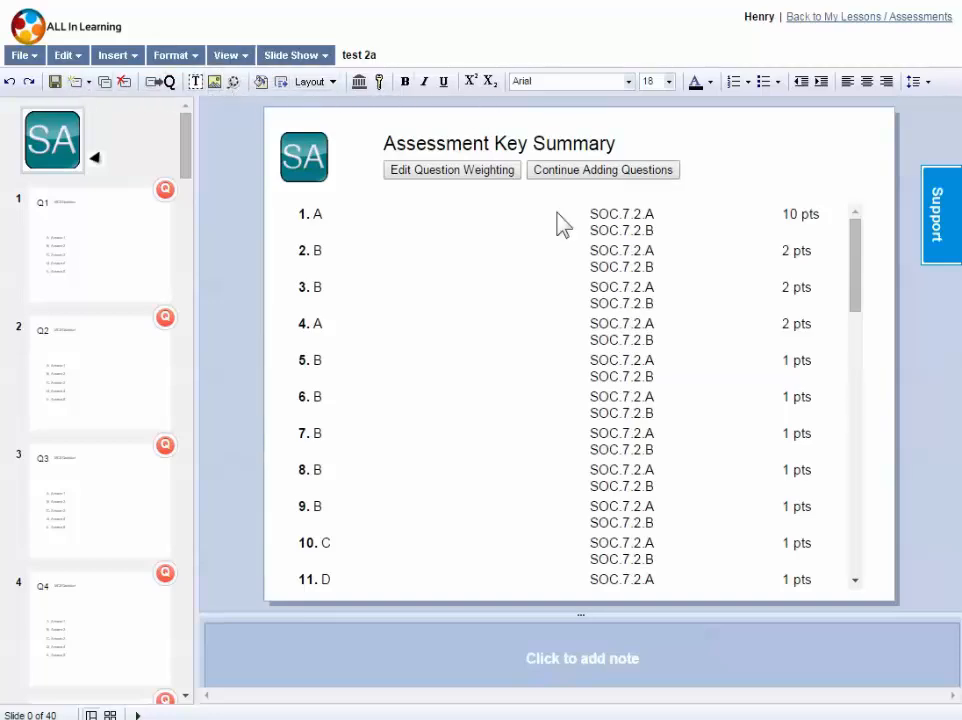
left_click(858, 20)
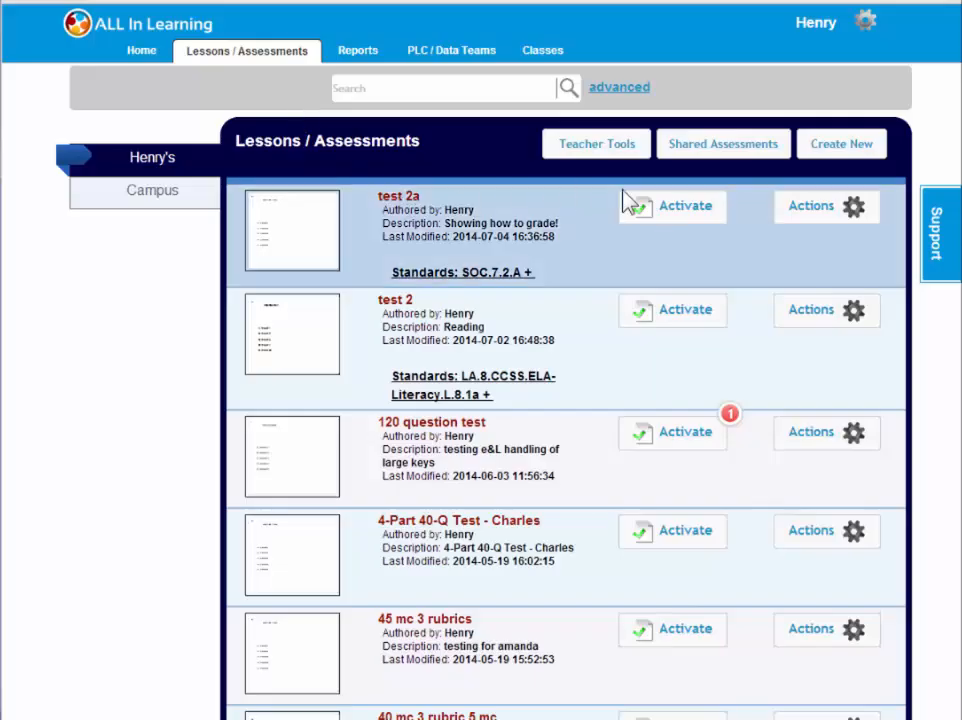
left_click(688, 212)
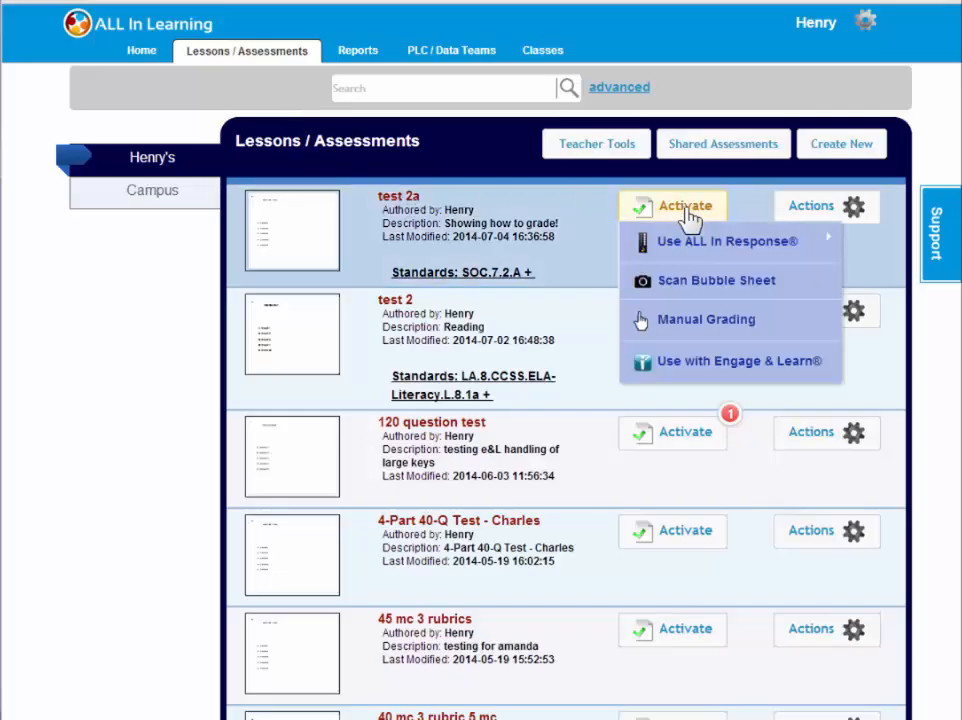
left_click(687, 281)
left_click(445, 156)
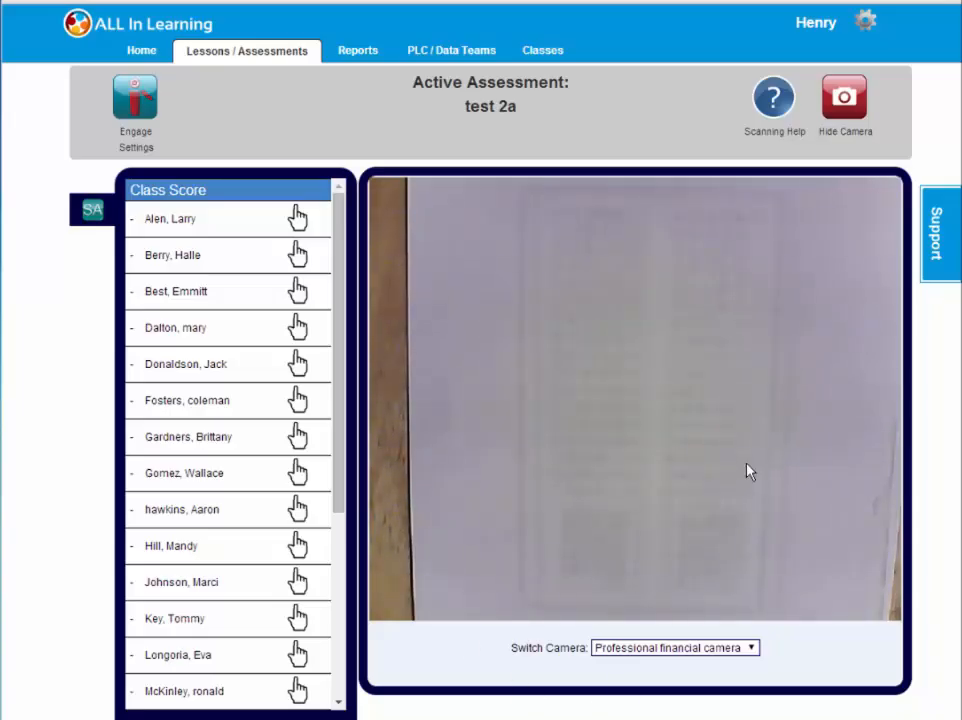
Check which cameras are available for scanning and search the support help for "cam"
left_click(752, 648)
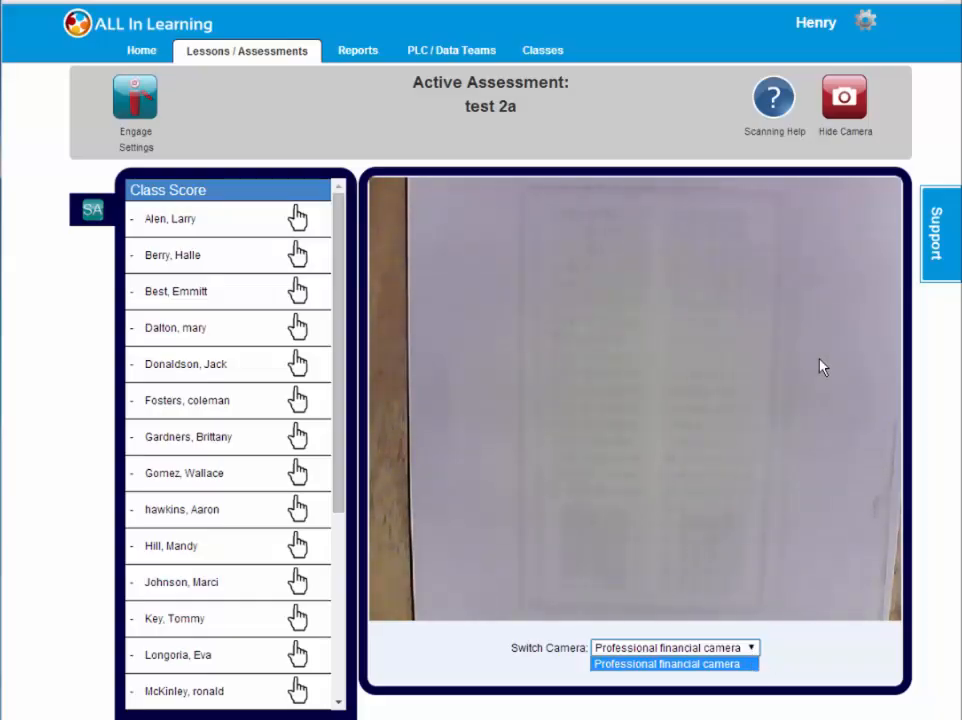
left_click(945, 237)
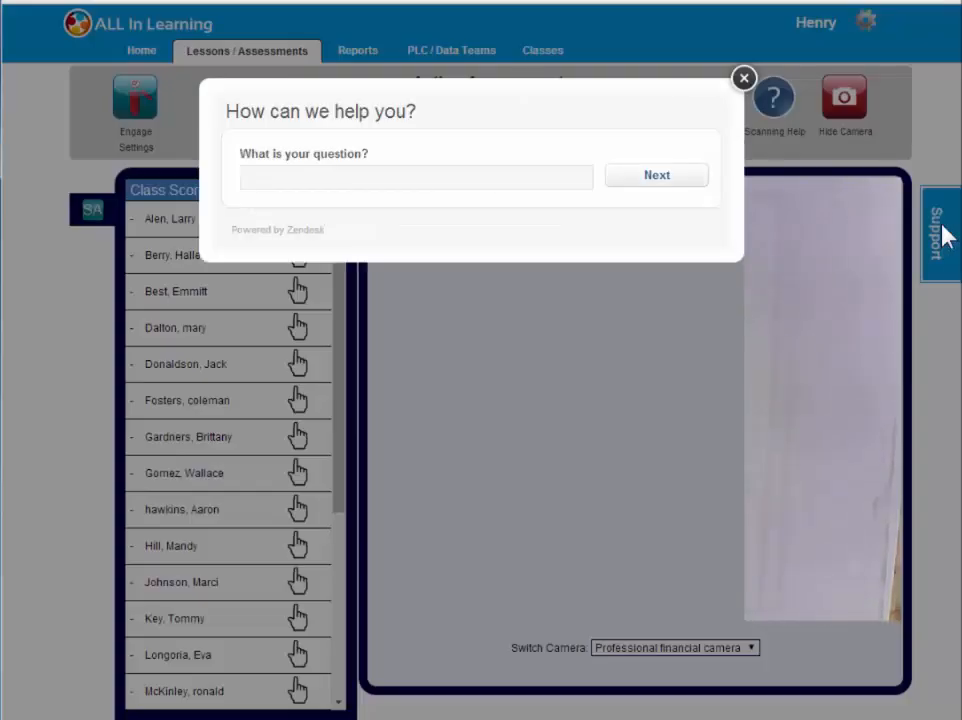
left_click(382, 176)
type("cam")
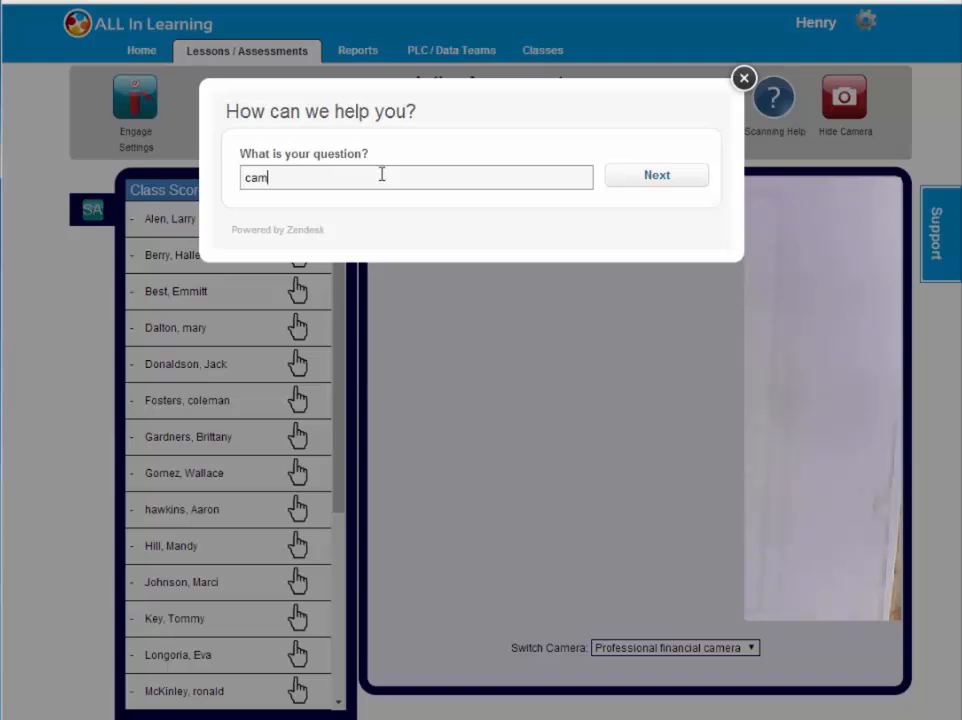
left_click(678, 182)
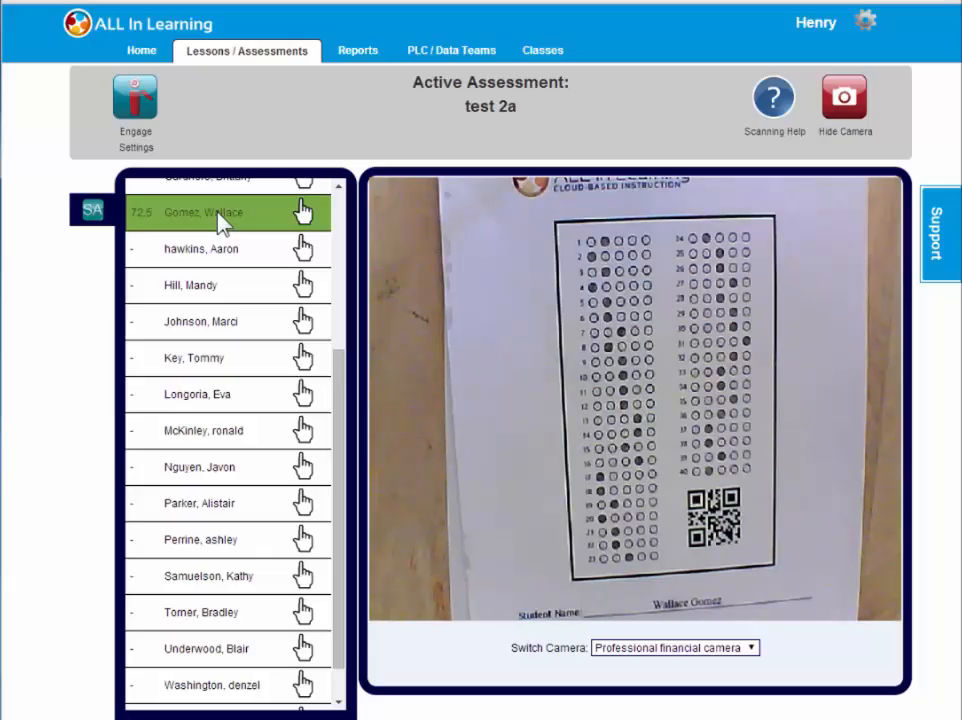
Review the scanned answers of the student already scored in the class list and close the answer sheet
left_click(304, 213)
scroll(953, 531, "down", 6)
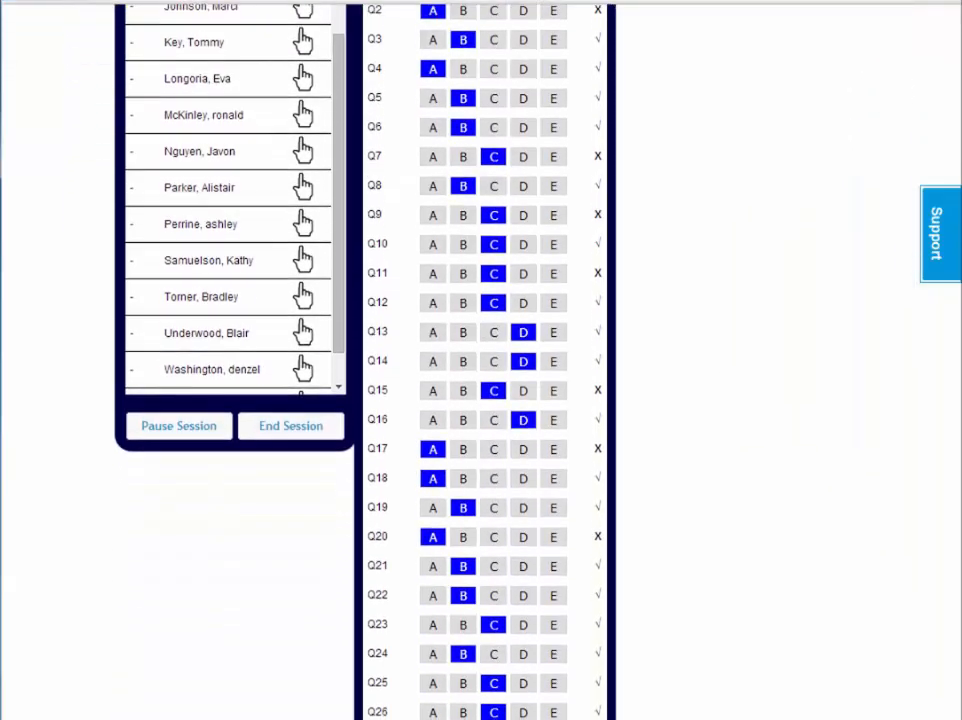
scroll(949, 595, "down", 2)
scroll(949, 595, "up", 8)
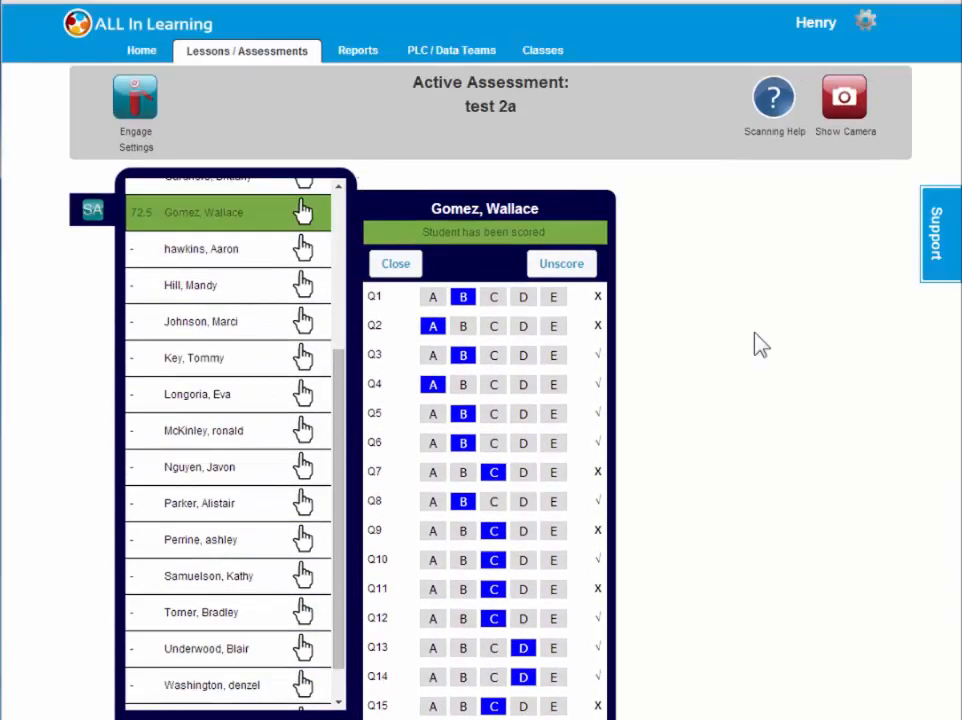
left_click(386, 265)
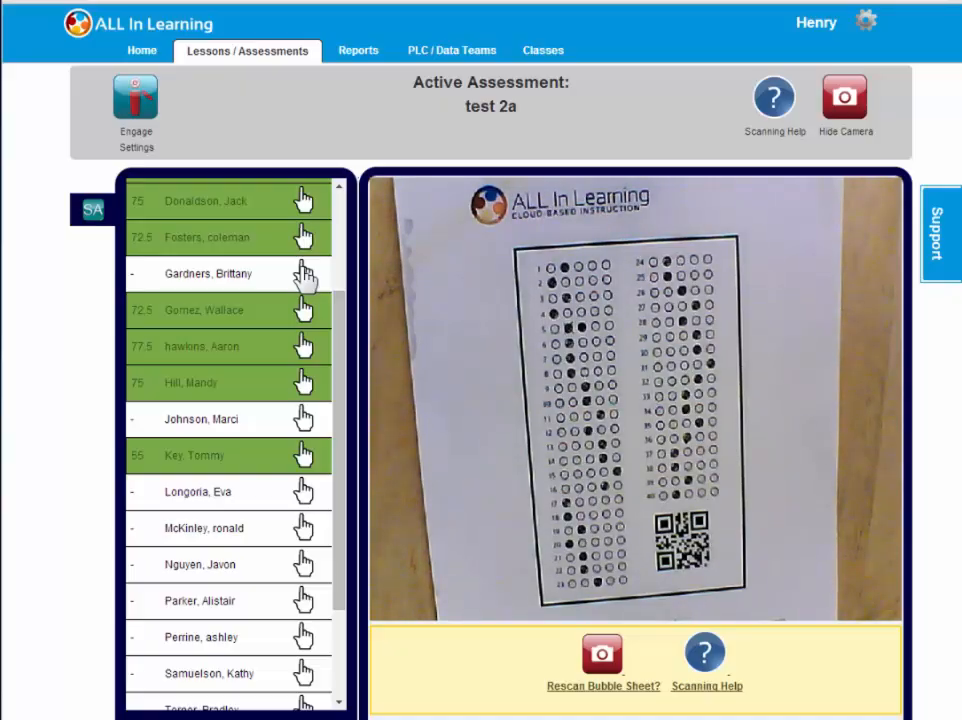
Manually score the unscored student between the two 72.5 scores, changing Q2 and Q4 to D and Q5, Q8 and Q9 to C
left_click(304, 274)
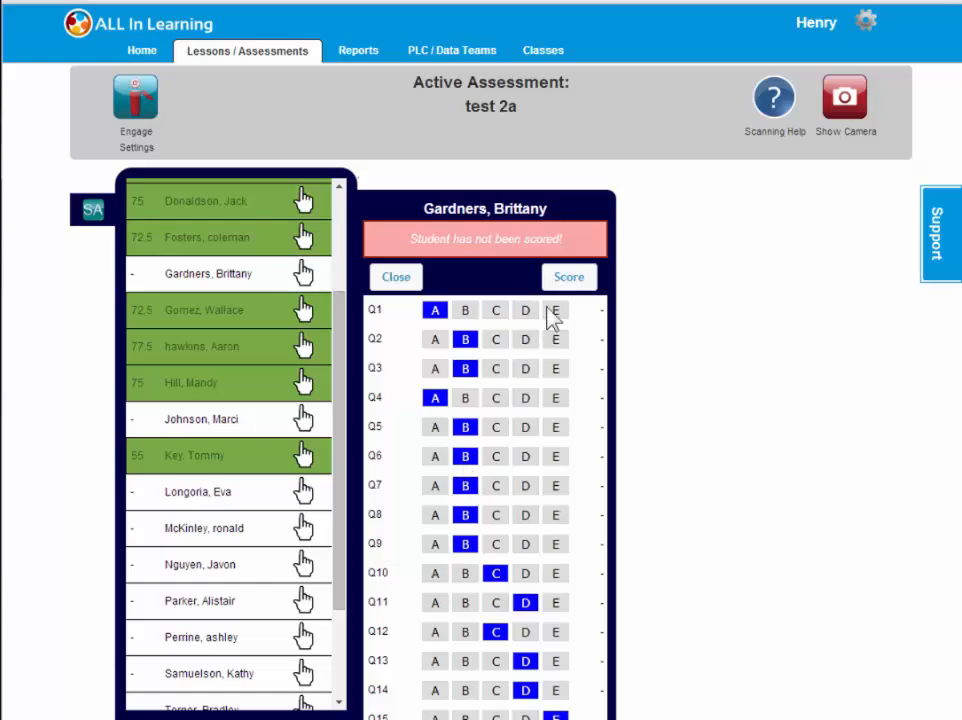
left_click(571, 276)
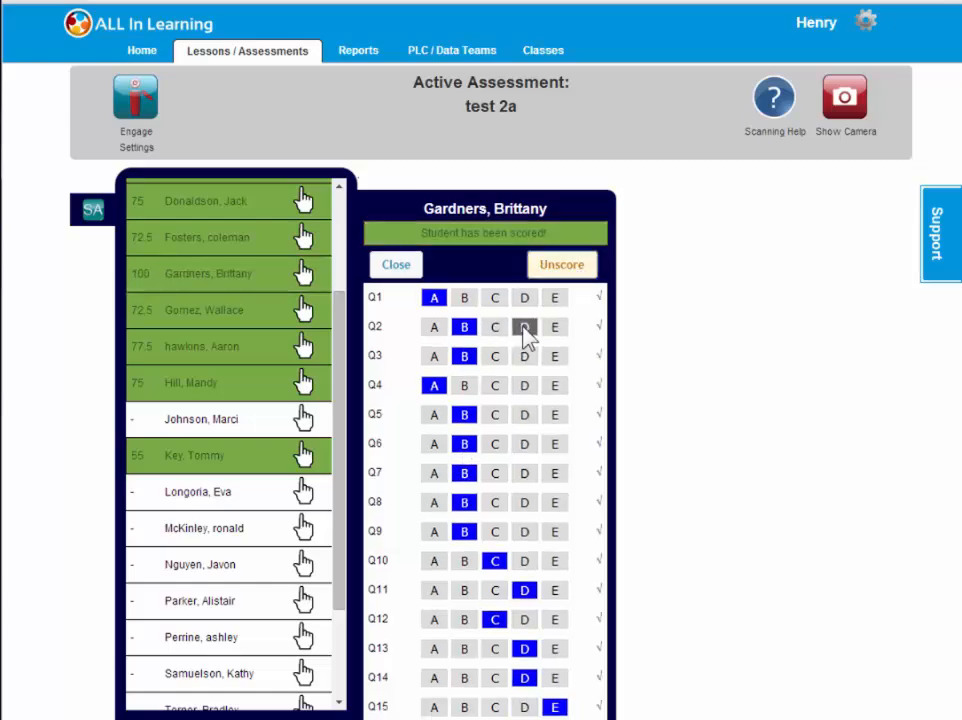
left_click(524, 327)
left_click(524, 385)
left_click(494, 415)
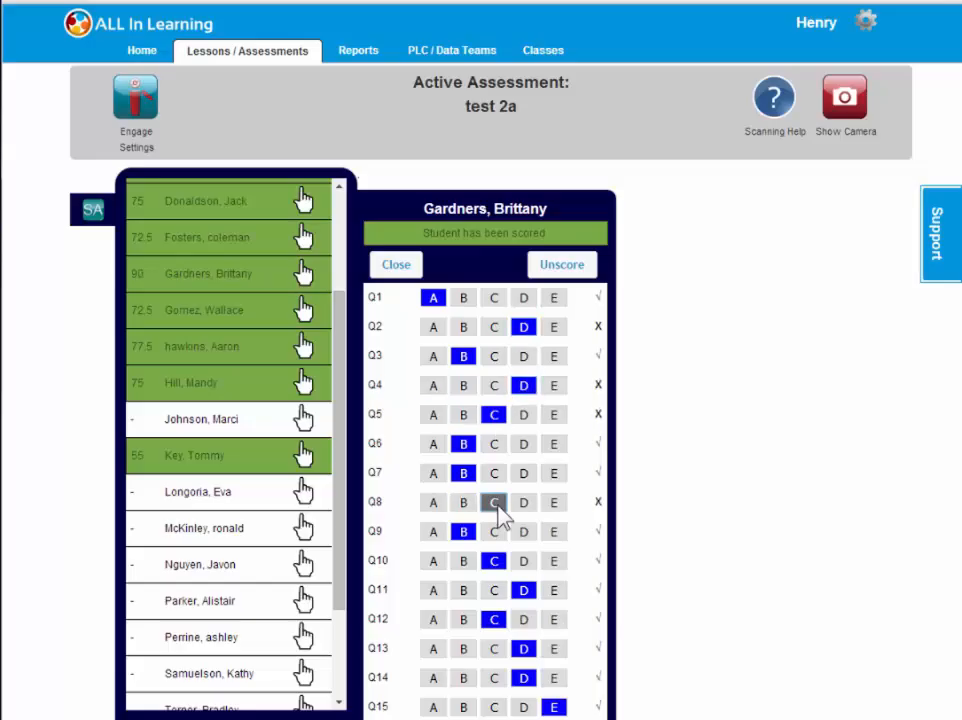
left_click(494, 531)
left_click(400, 267)
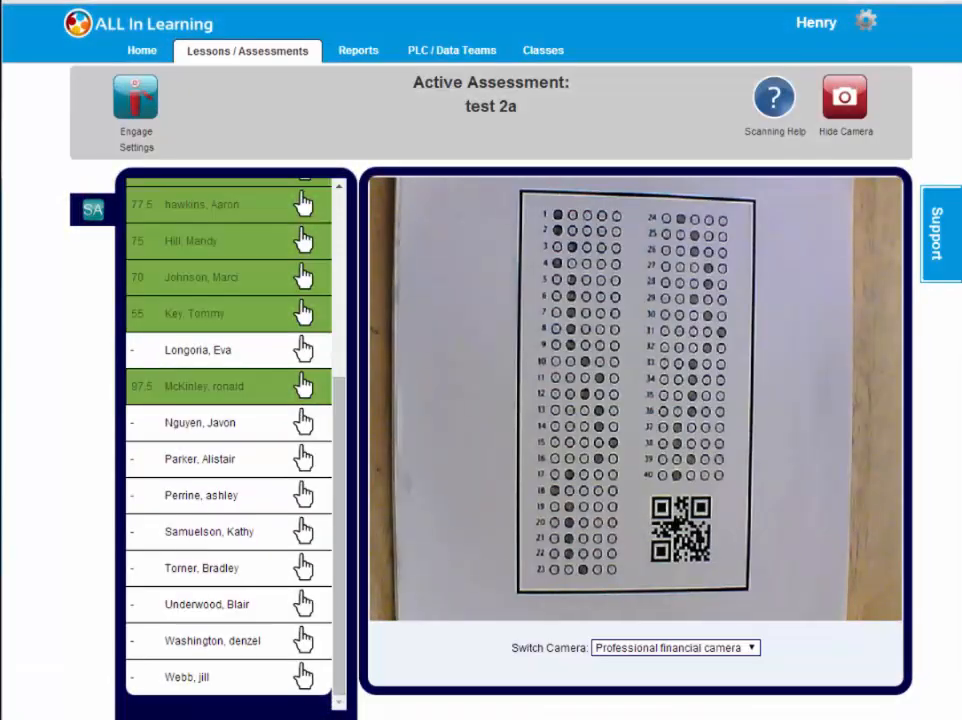
End the scanning session for test 2a and confirm creating a report
scroll(480, 360, "down", 1)
scroll(480, 360, "up", 1)
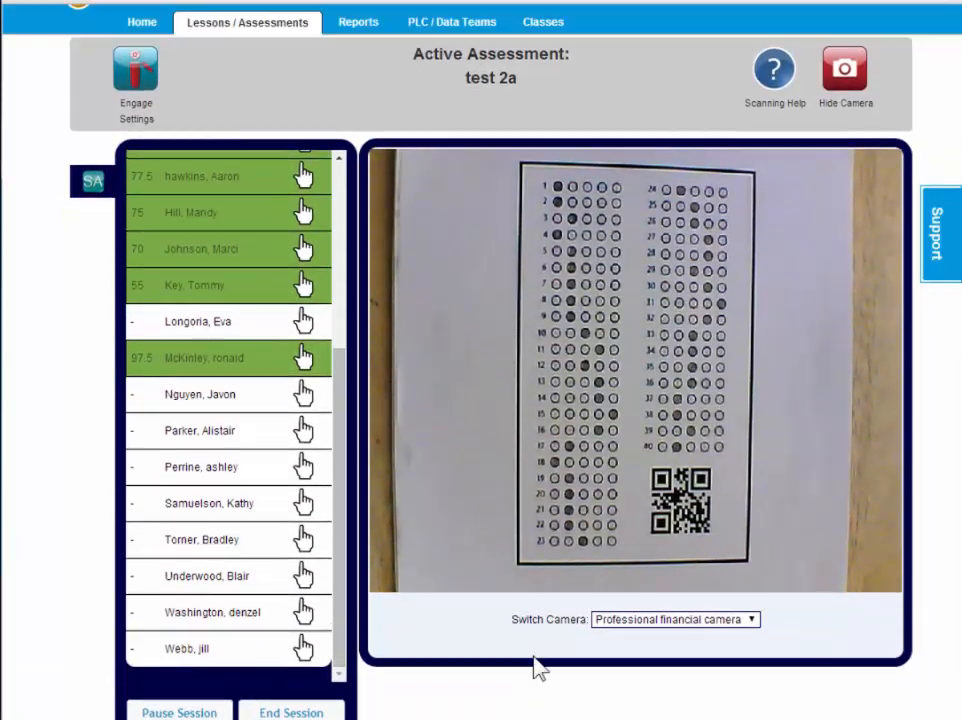
left_click(293, 712)
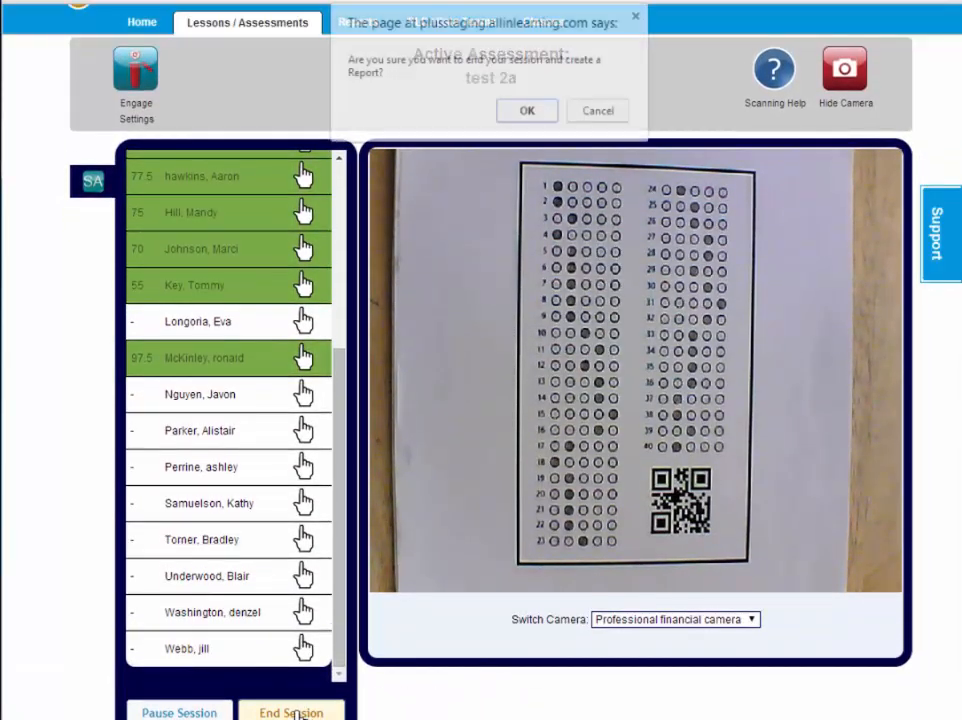
left_click(541, 112)
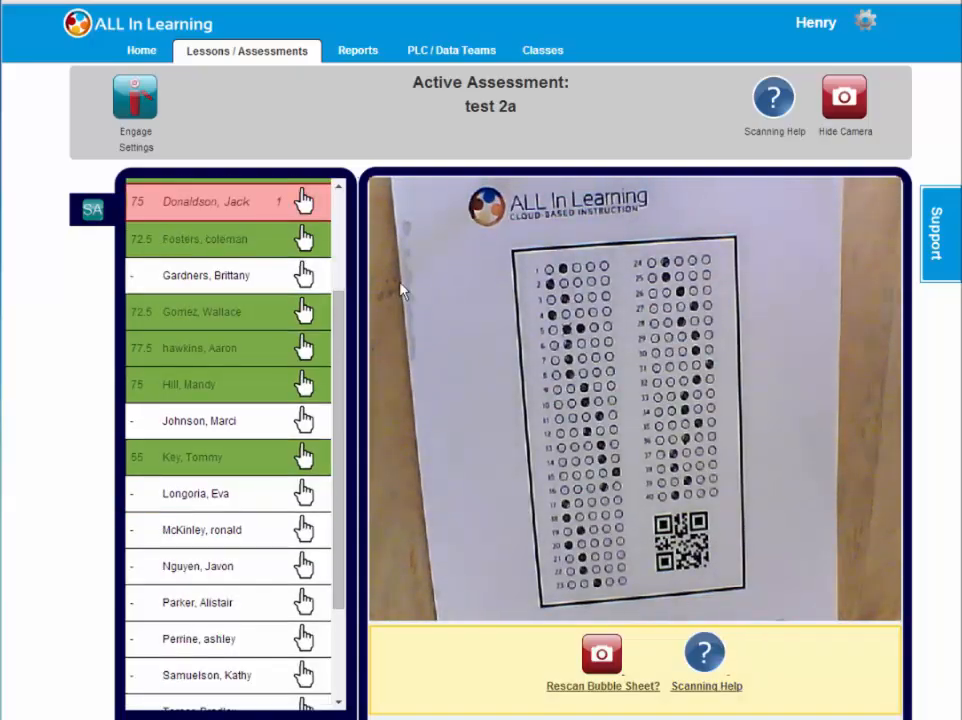
Resolve the flagged Q5 of the student highlighted in red by marking answer C, and close the answer sheet
left_click(305, 203)
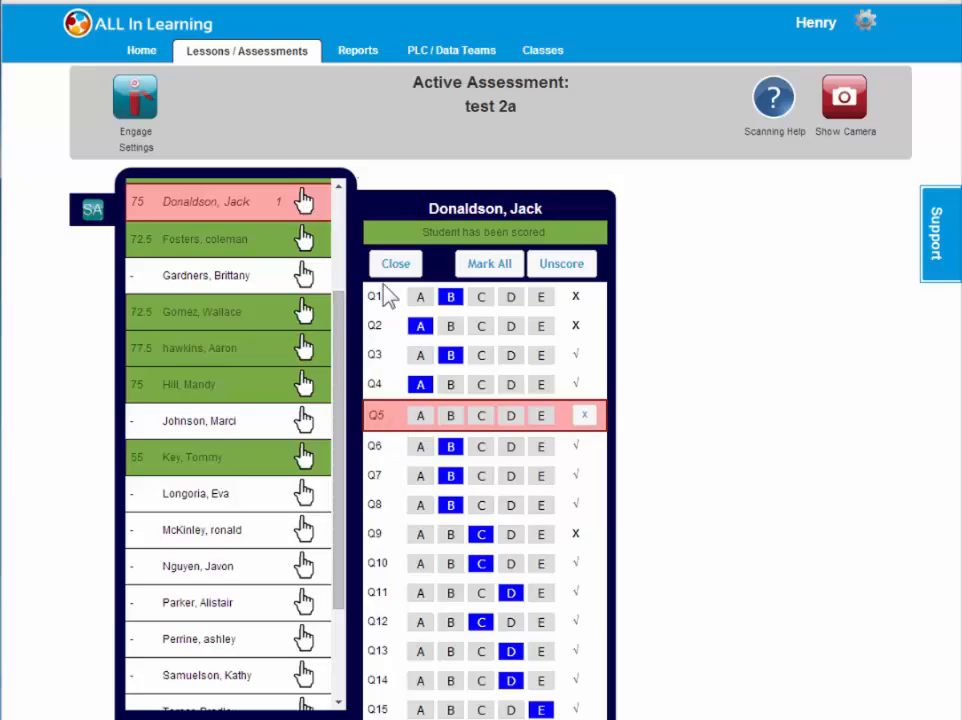
left_click(396, 266)
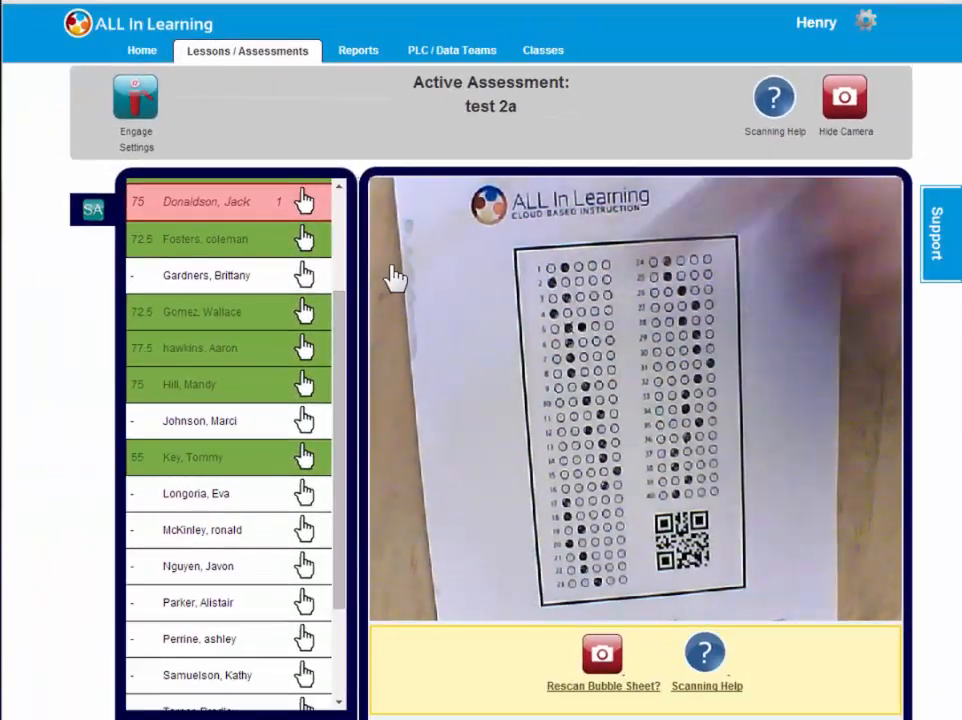
left_click(305, 205)
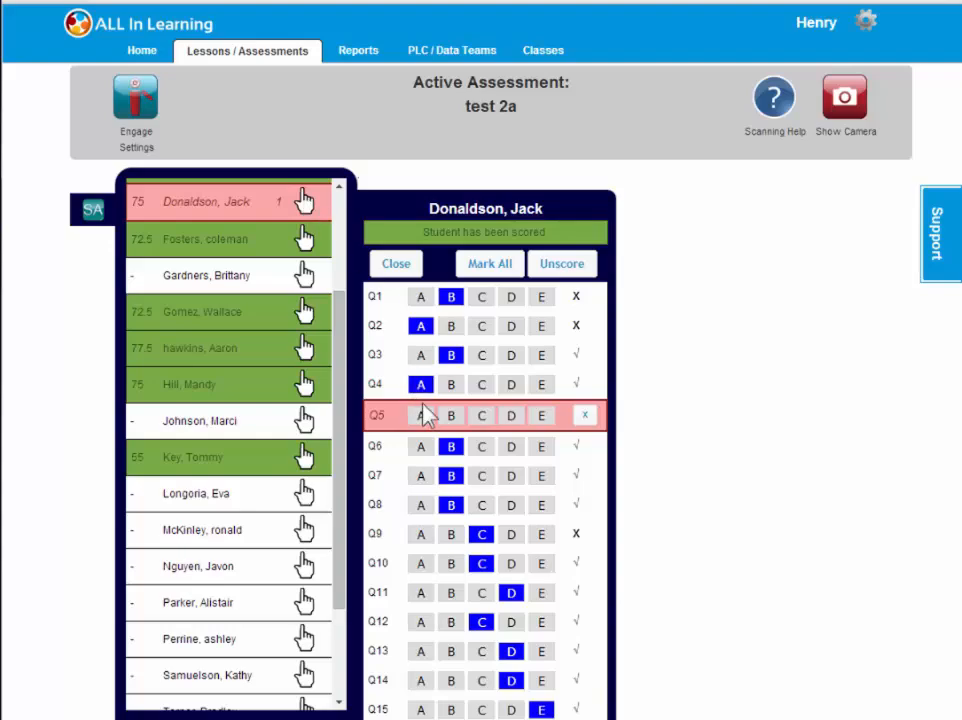
left_click(482, 415)
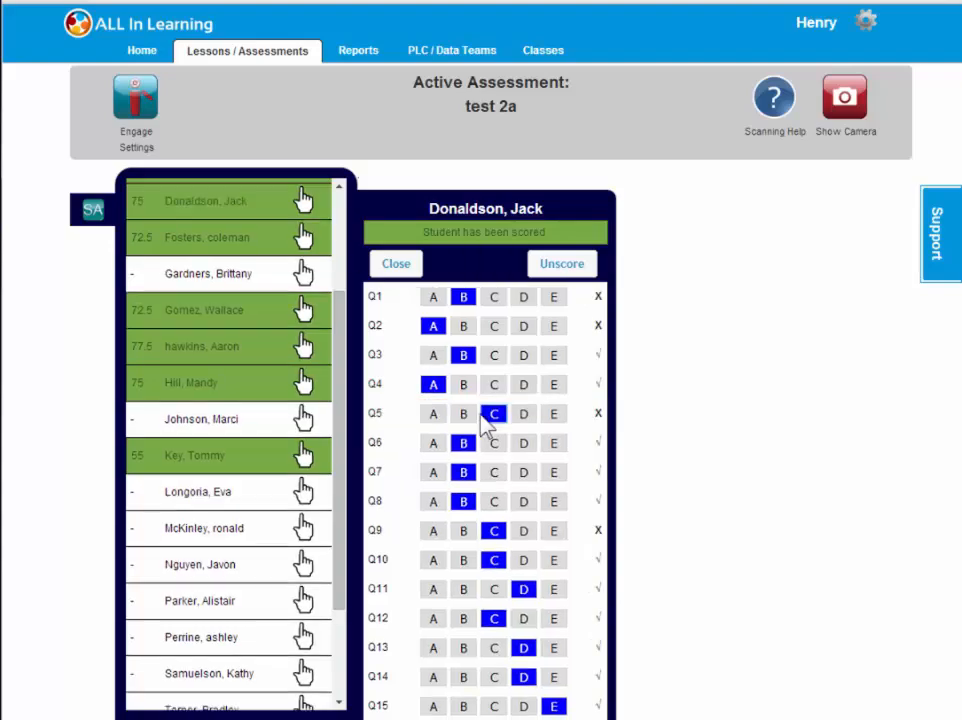
left_click(408, 265)
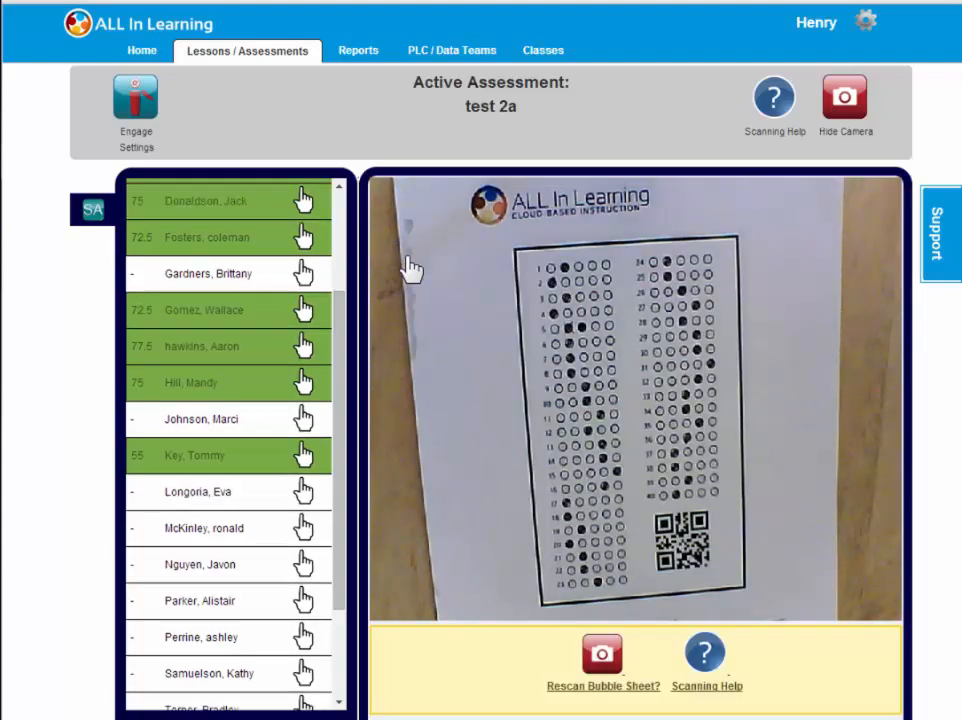